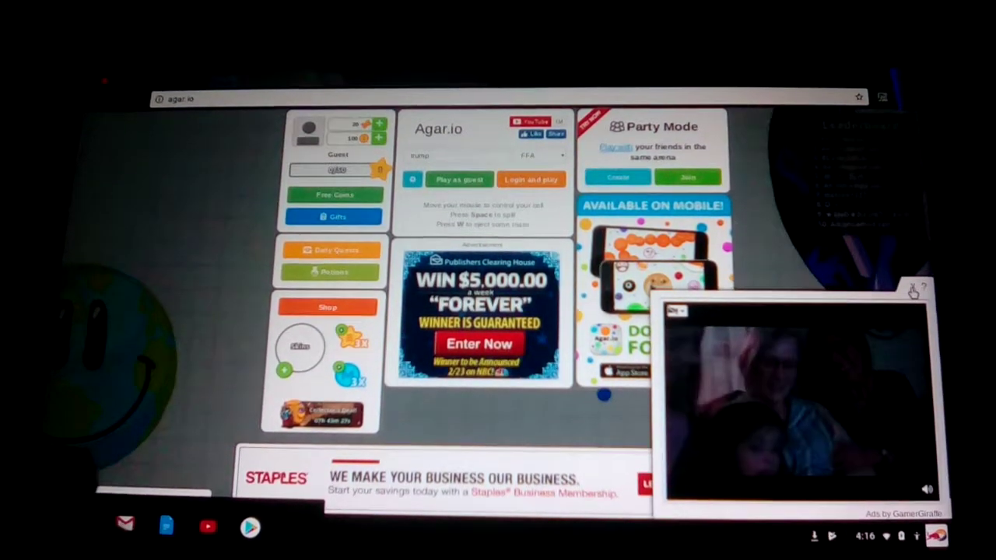
# Close the video ad over the main menu and start a guest round.
pyautogui.click(914, 292)
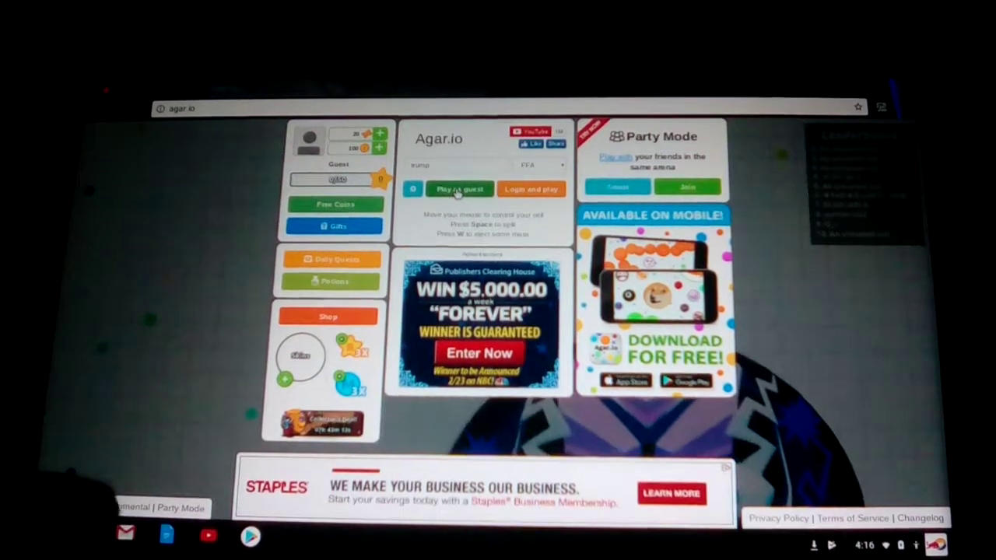
pyautogui.click(458, 192)
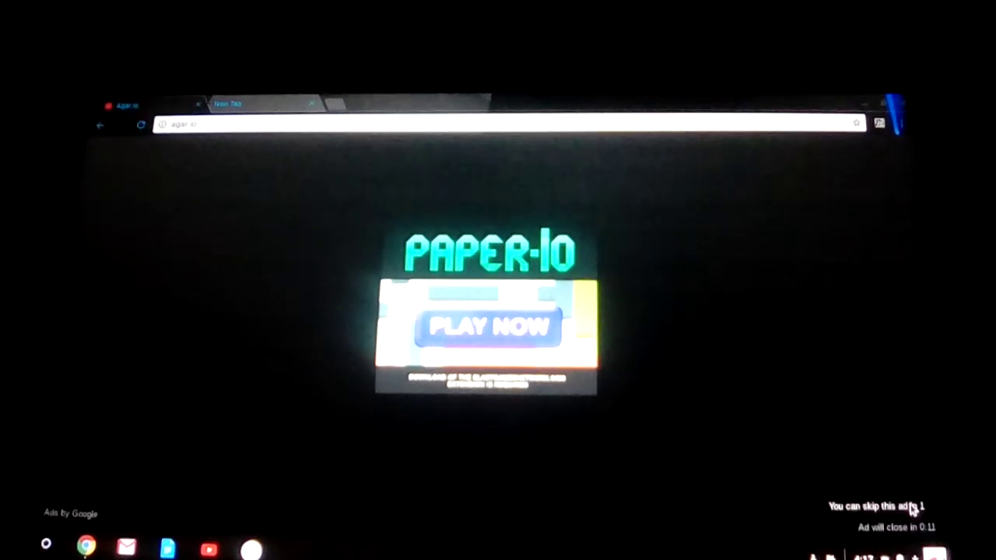
# Skip the Paper.io ad shown after dying to reach Match Results.
pyautogui.click(912, 507)
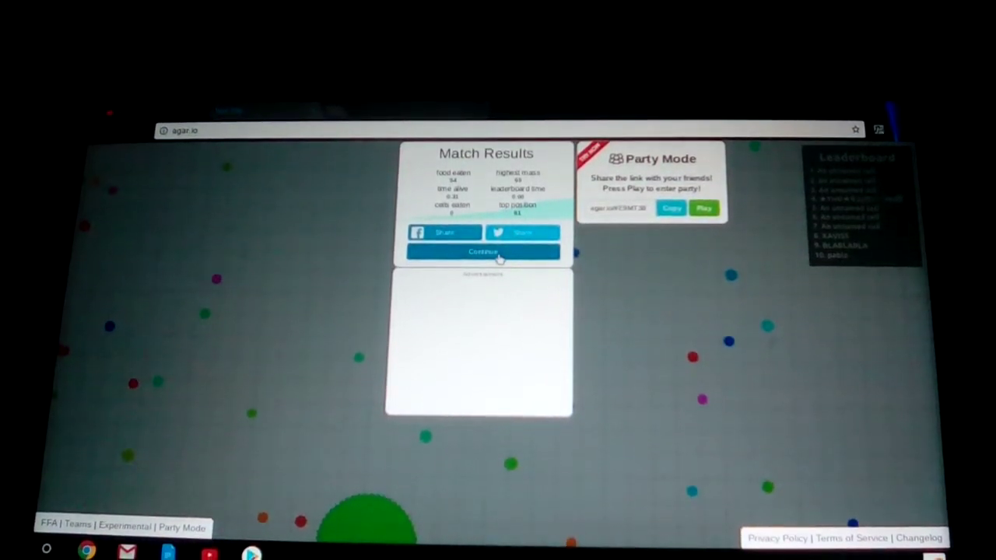
# Continue past Match Results to the menu and start a new guest round.
pyautogui.click(504, 258)
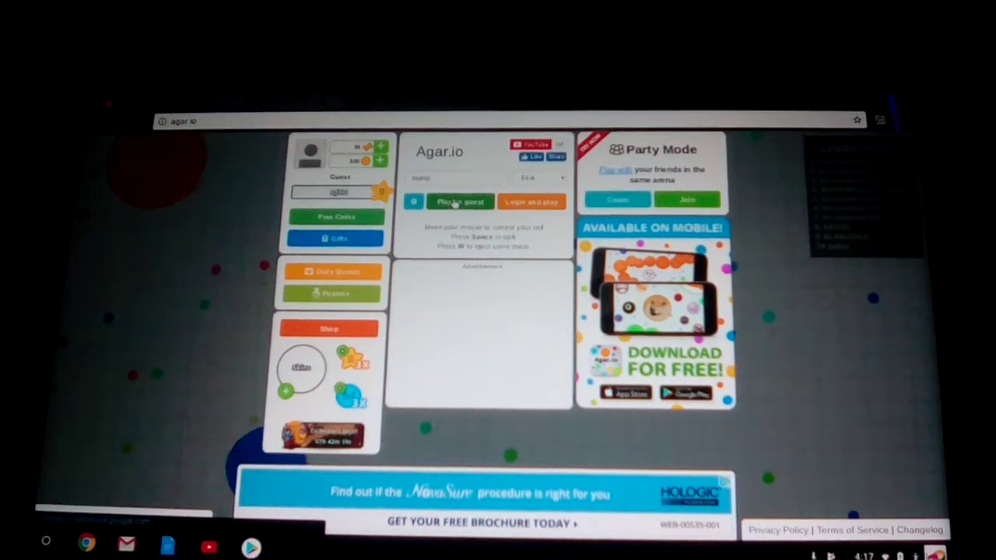
pyautogui.click(459, 213)
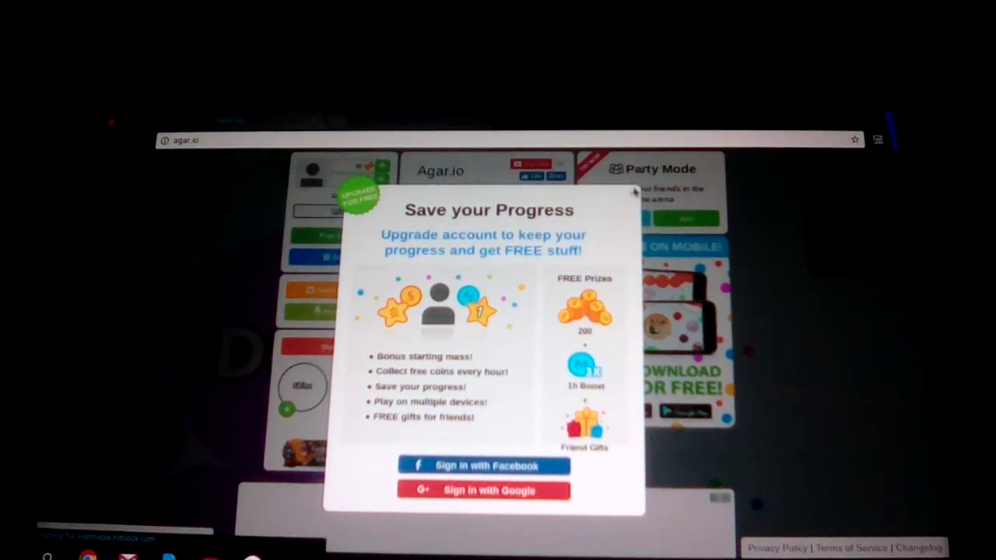
# Close the 'Save your Progress' popup and begin another guest round.
pyautogui.click(631, 195)
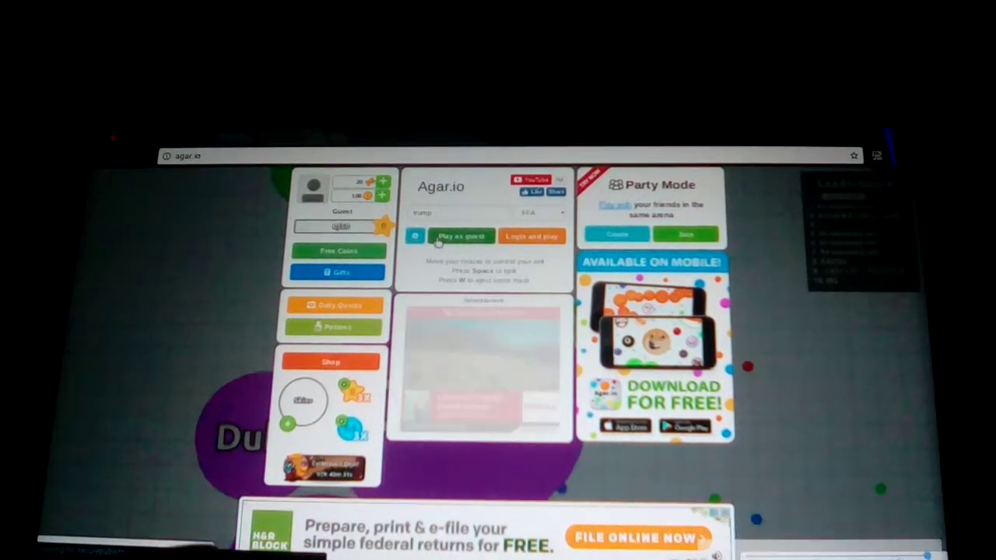
pyautogui.click(461, 237)
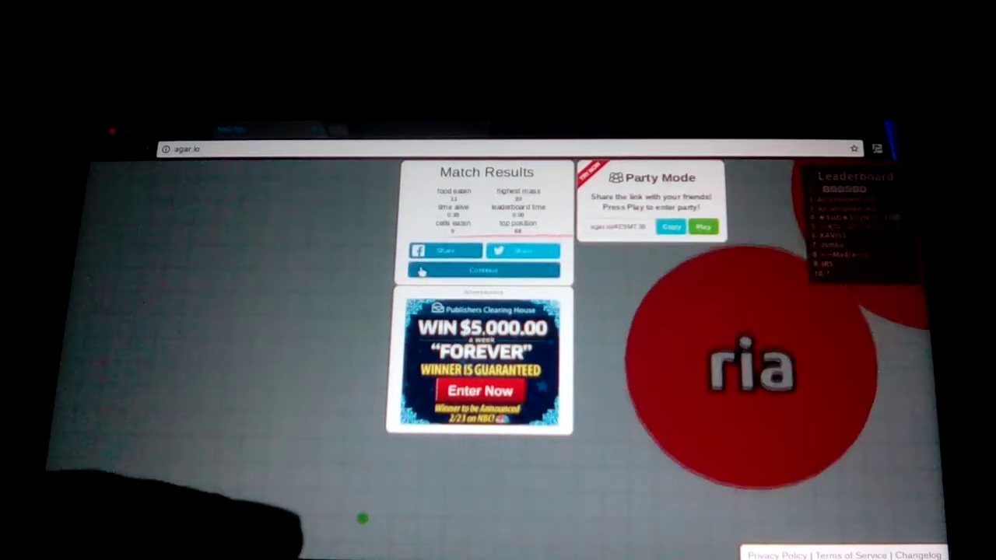
# Continue past the Match Results summary back to the main menu.
pyautogui.click(419, 270)
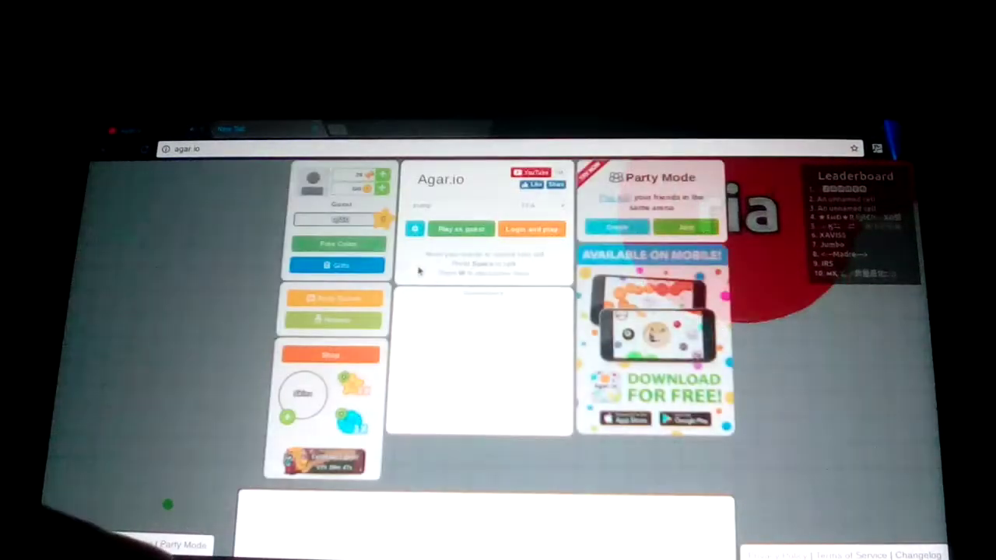